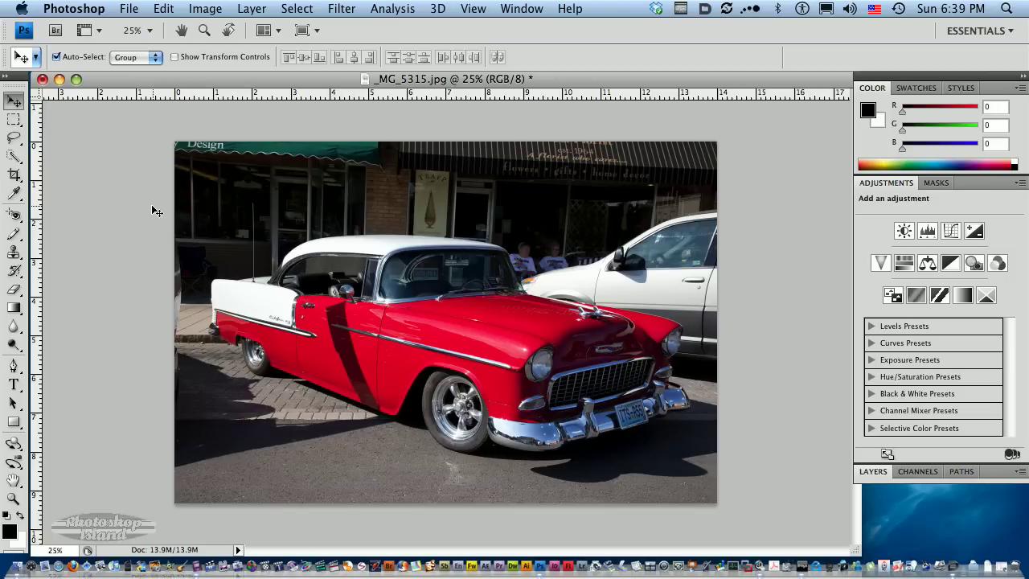
- Extend the canvas height to 11 inches, anchored top-centre, with a black extension colour
click(207, 9)
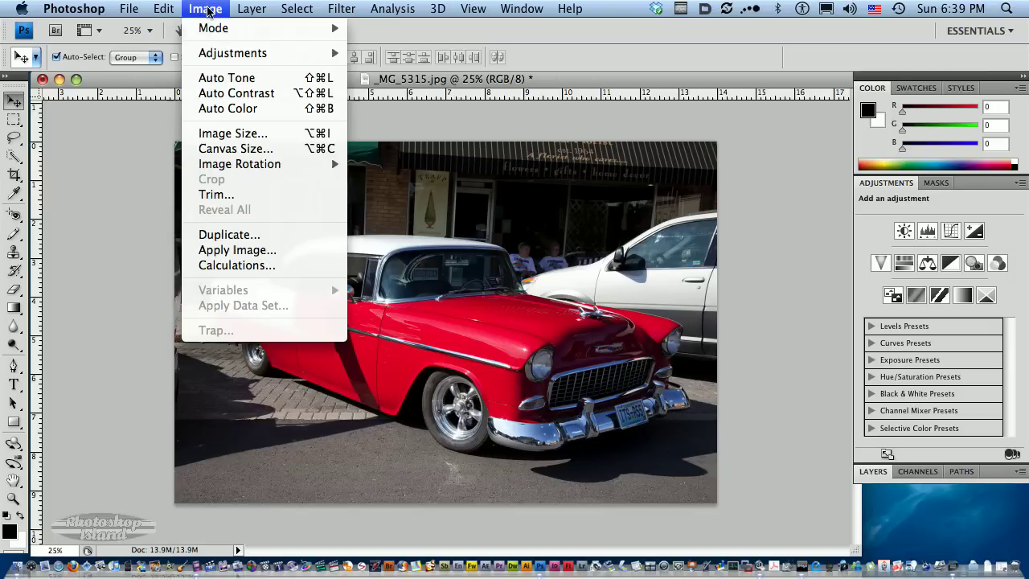
click(213, 151)
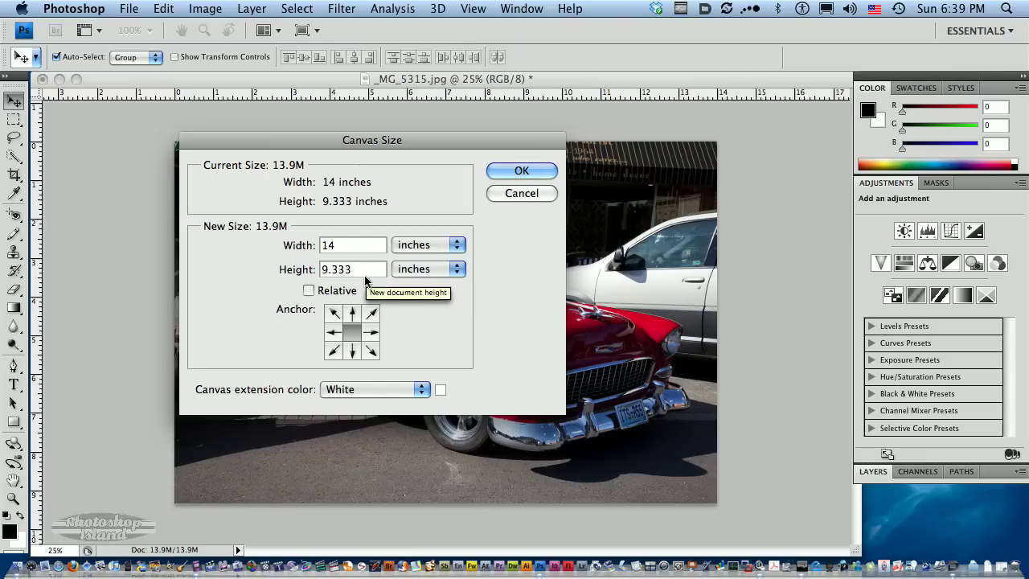
click(294, 270)
text(11)
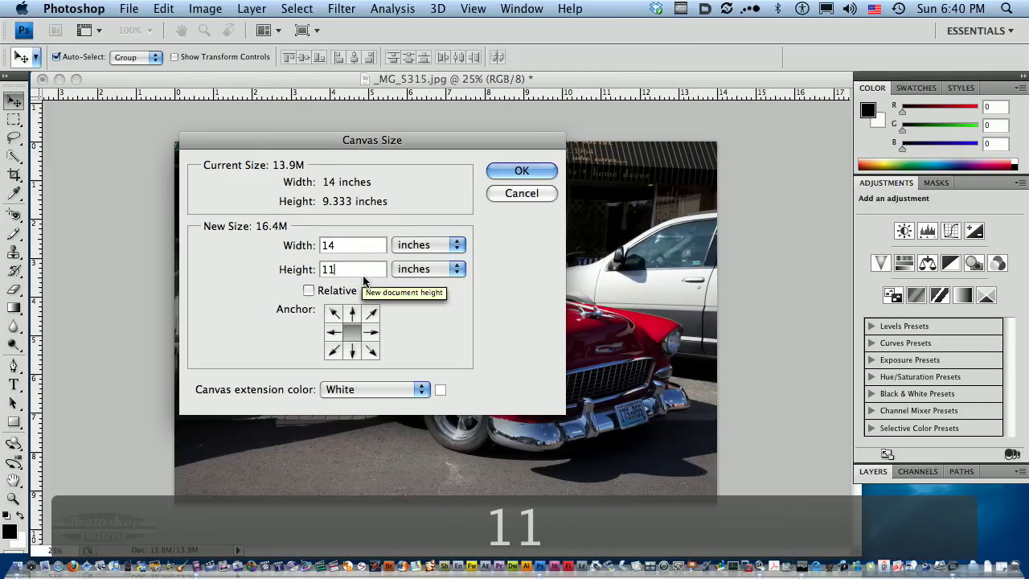
click(352, 313)
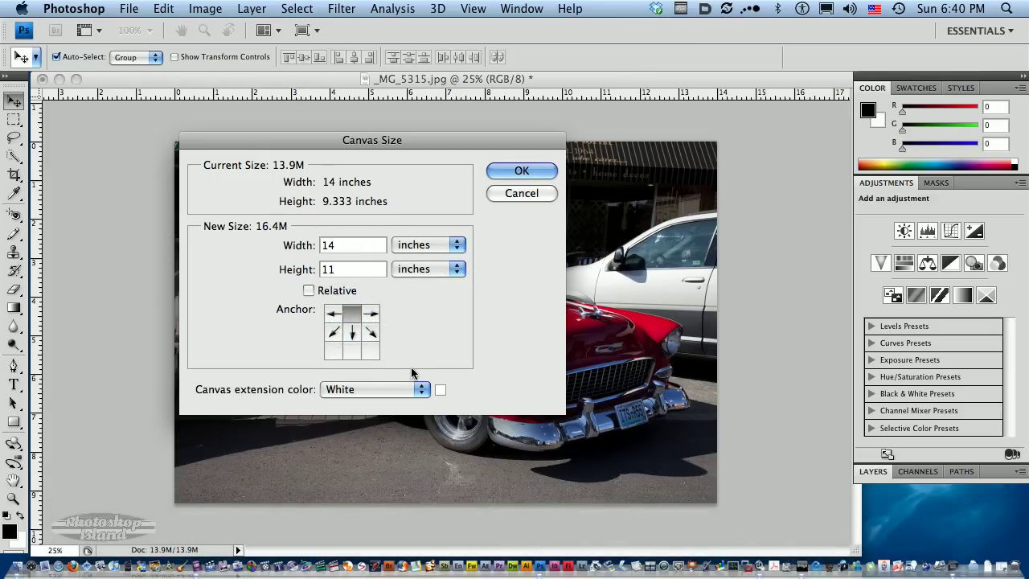
click(386, 388)
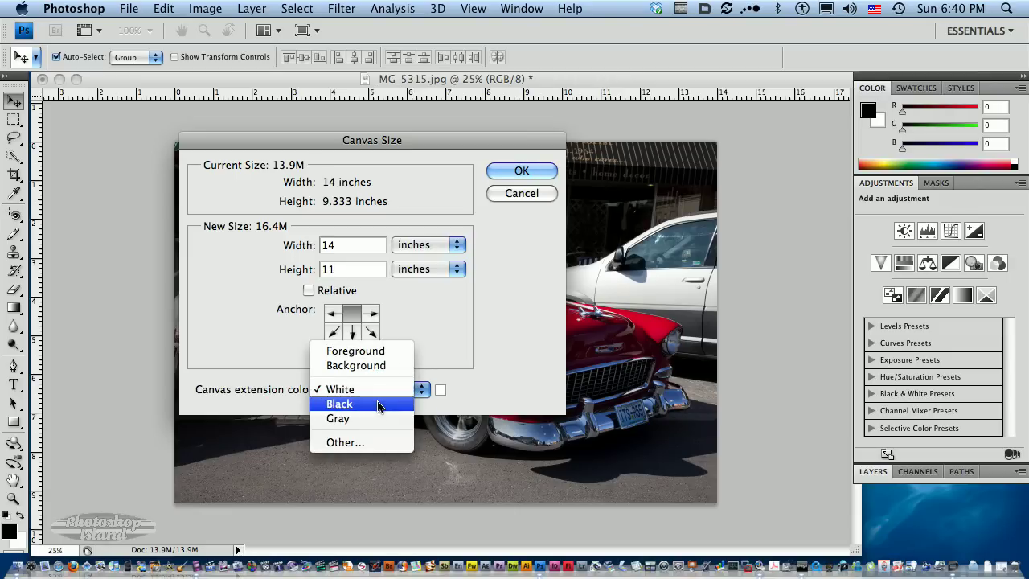
click(378, 404)
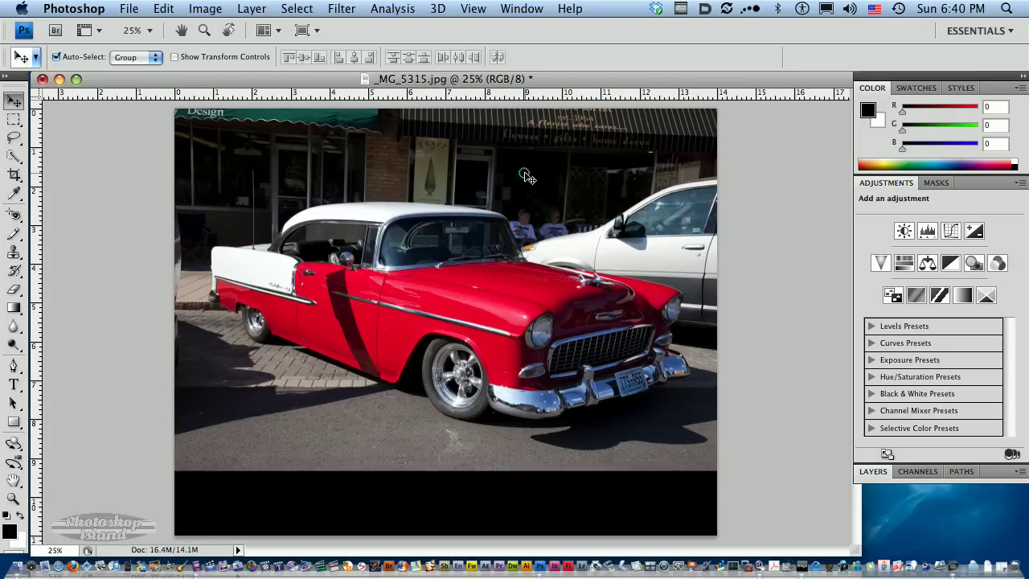
click(524, 171)
- Float and enlarge the Layers panel, then add a new empty Layer 1 above Background
drag(875, 473, 689, 131)
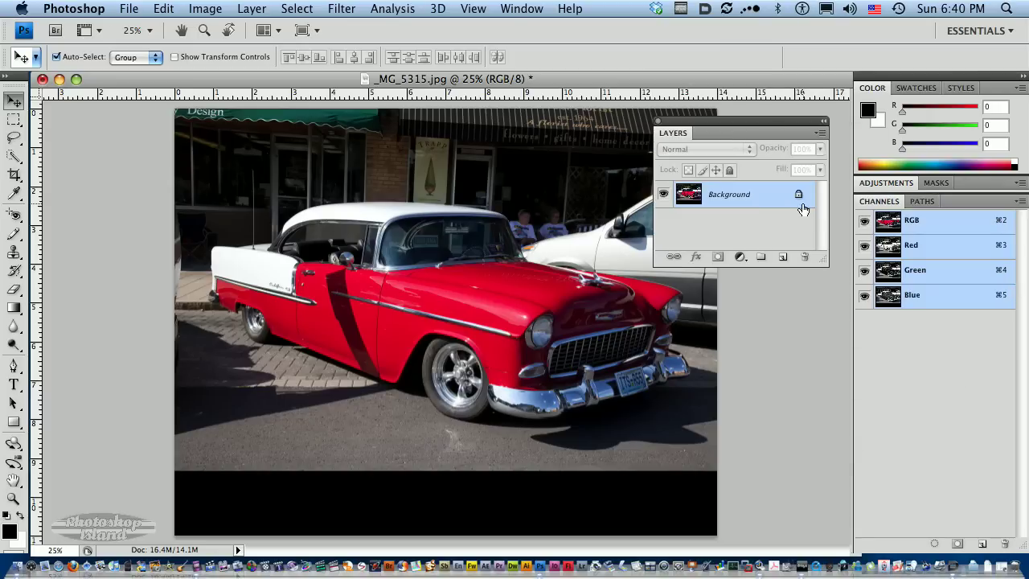
drag(822, 262, 839, 402)
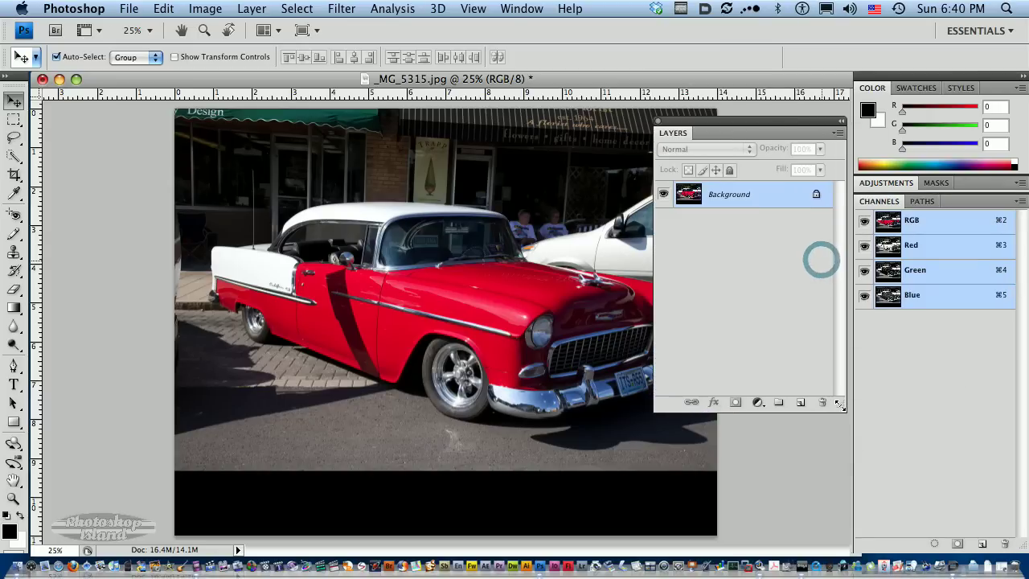
click(799, 404)
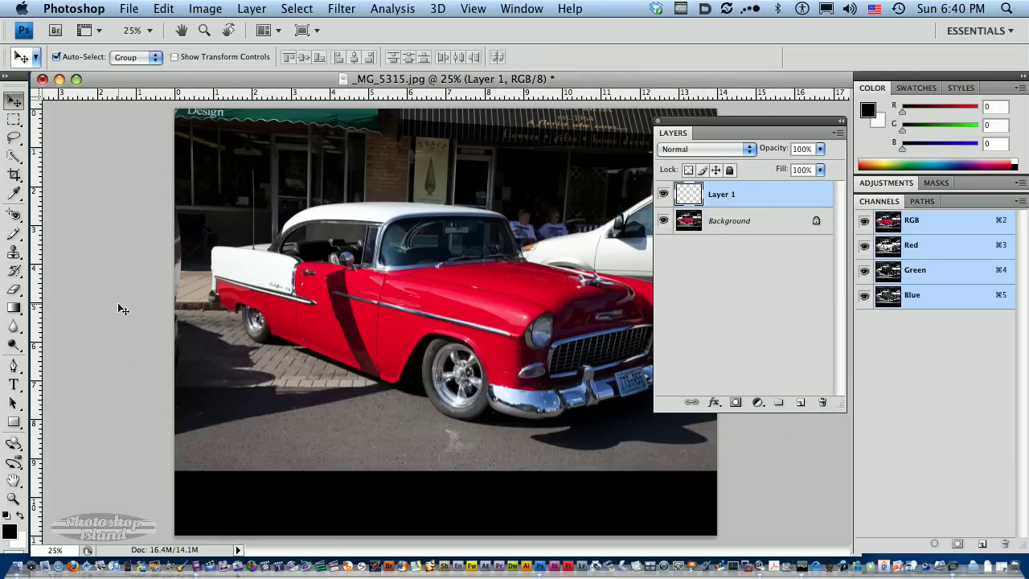
- Select the Gradient tool with the Foreground to Transparent preset
click(14, 308)
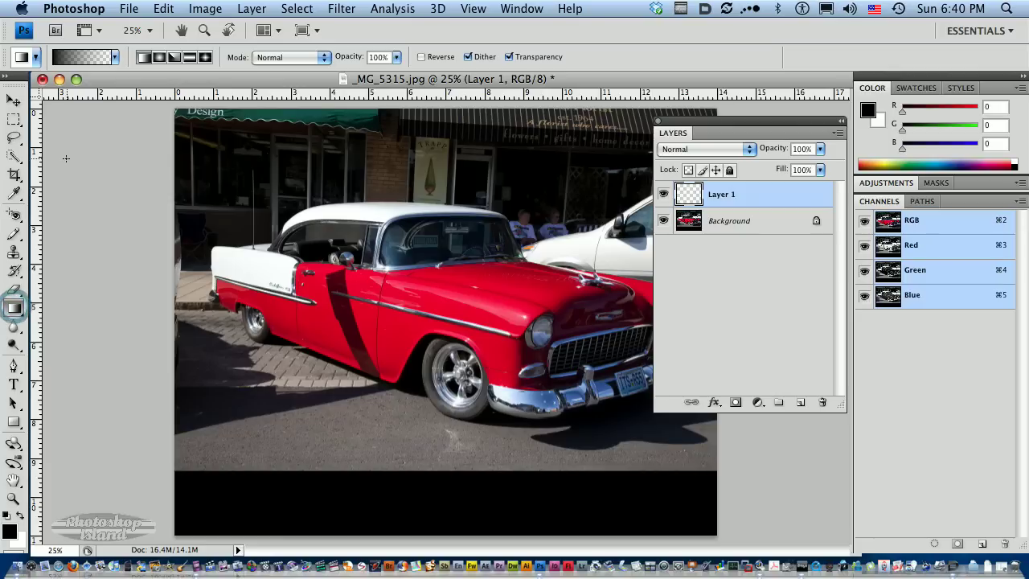
click(116, 58)
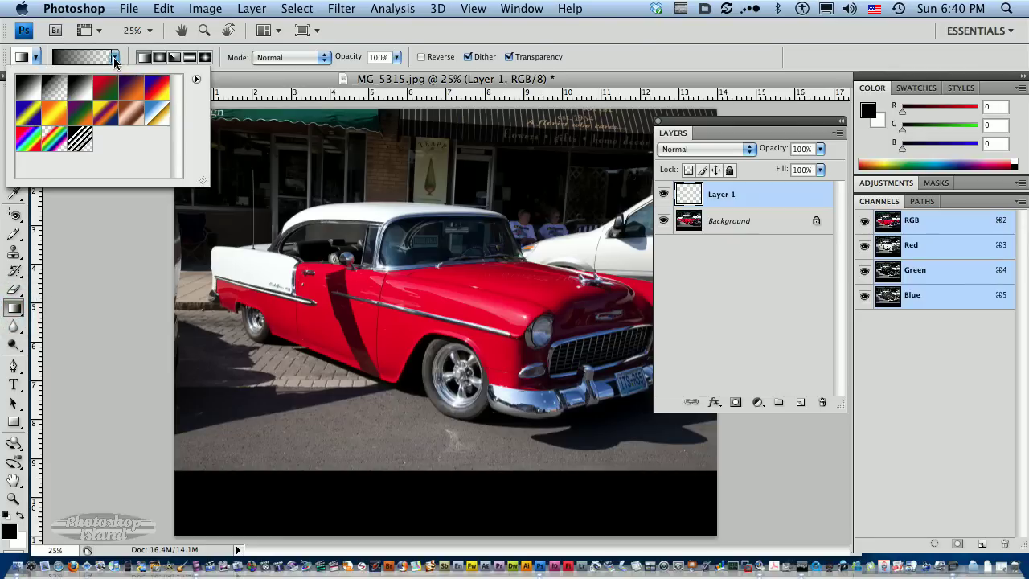
click(45, 85)
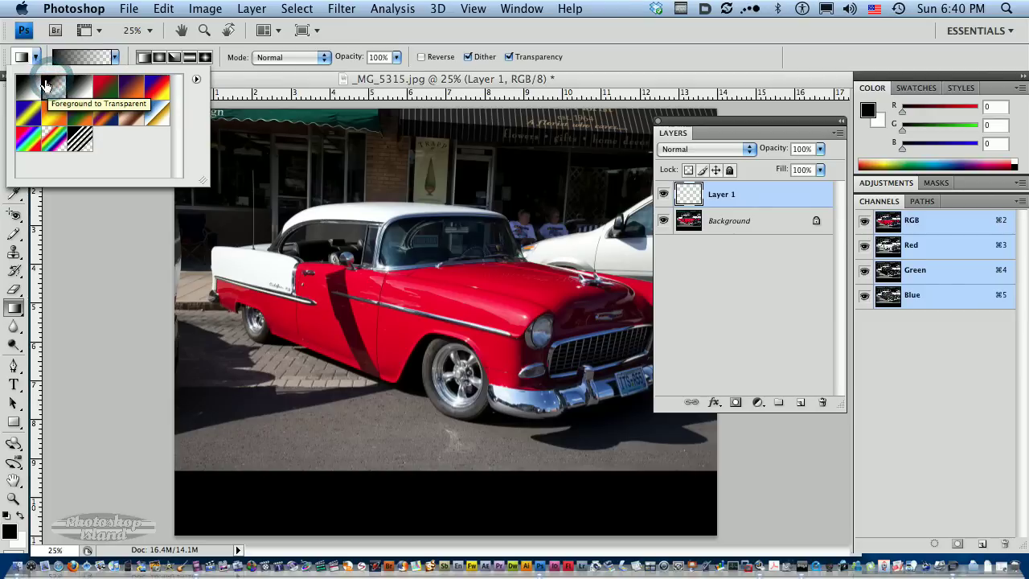
click(50, 85)
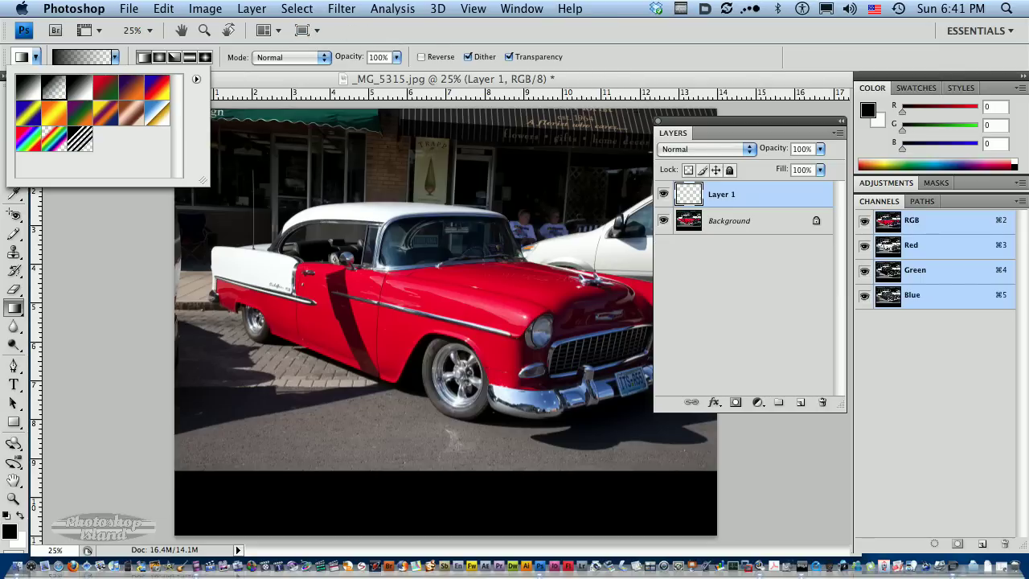
click(729, 190)
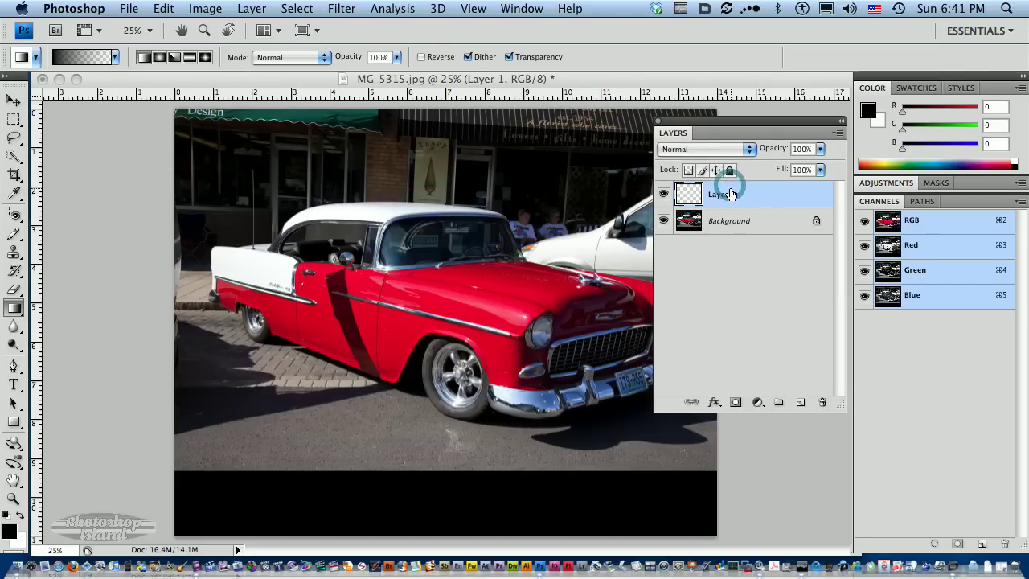
click(14, 312)
- Drag a black fade upward from the black band into the photo's lower edge
click(340, 472)
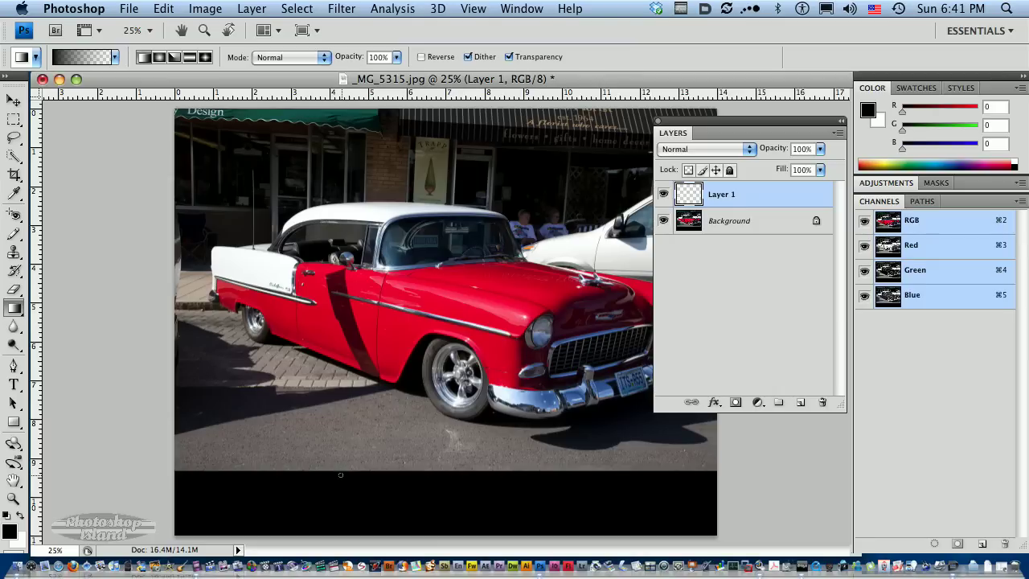
drag(341, 475, 341, 396)
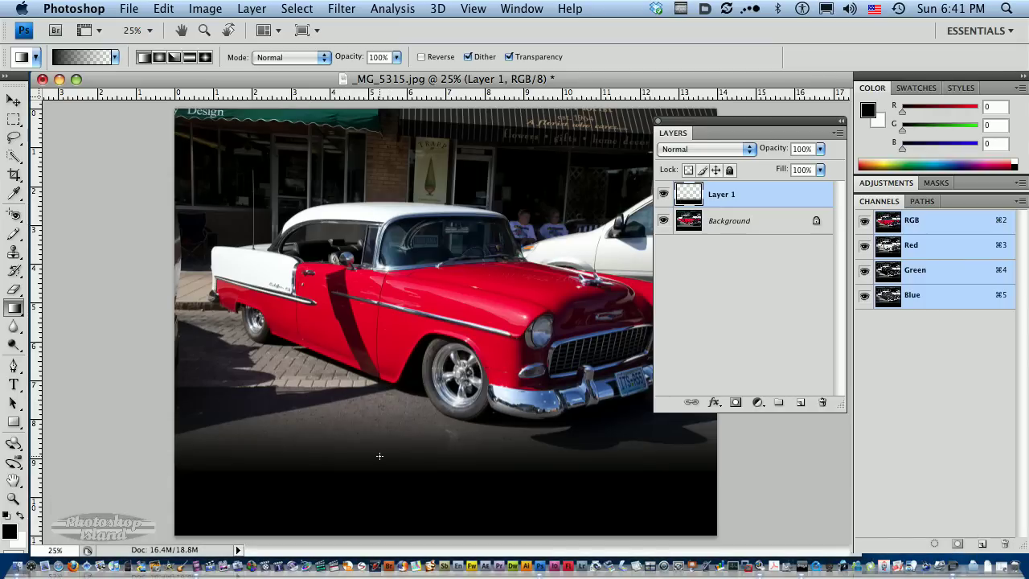
drag(341, 466, 341, 350)
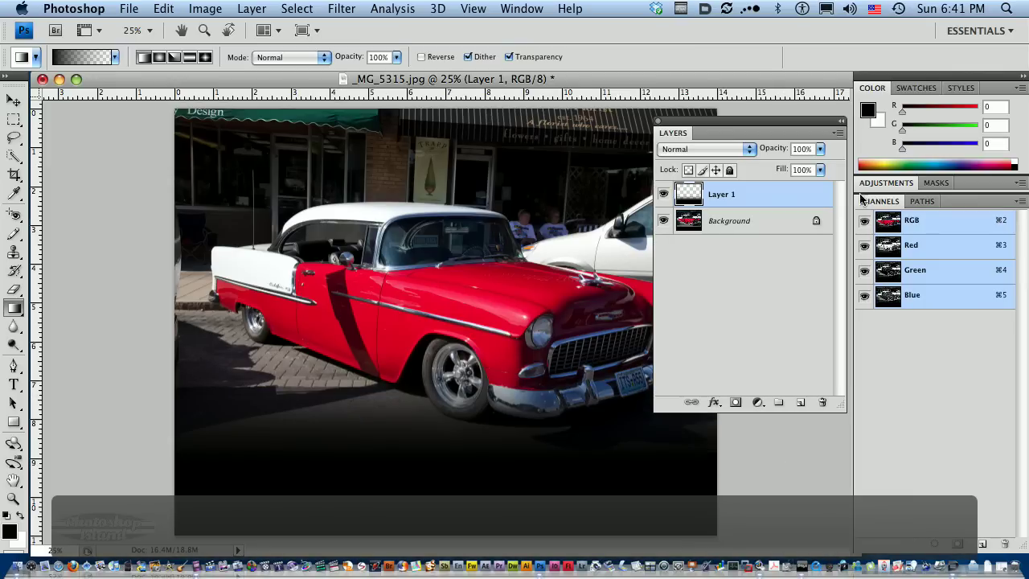
drag(722, 123, 781, 137)
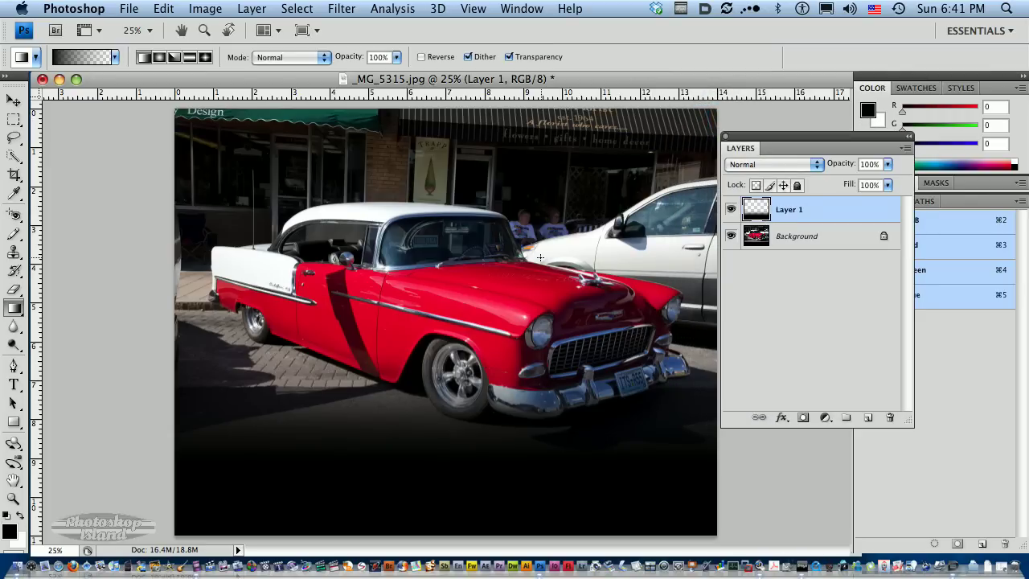
- Set the foreground colour to white (ffffff) and switch to the Brush tool
click(10, 531)
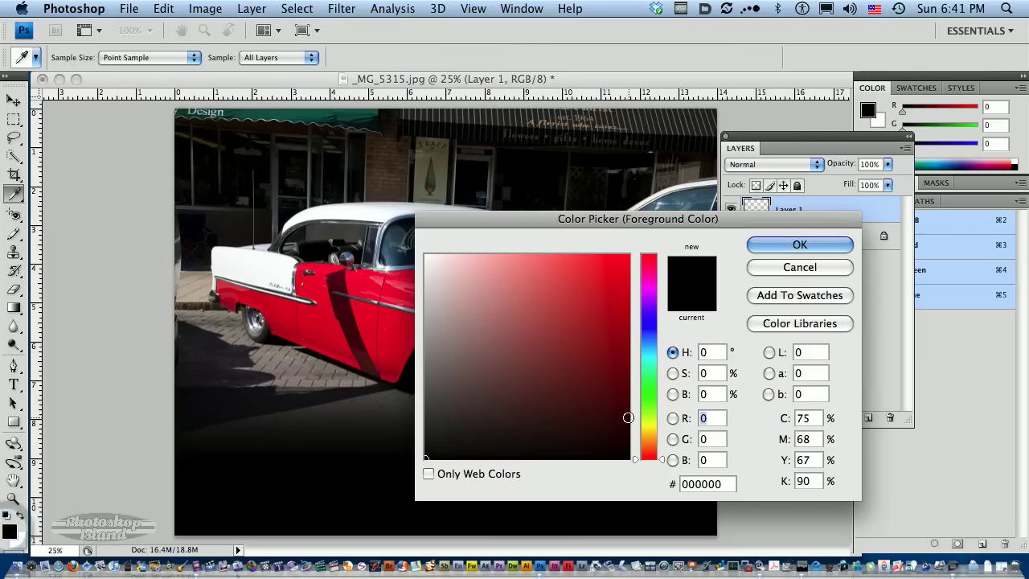
click(427, 256)
click(800, 245)
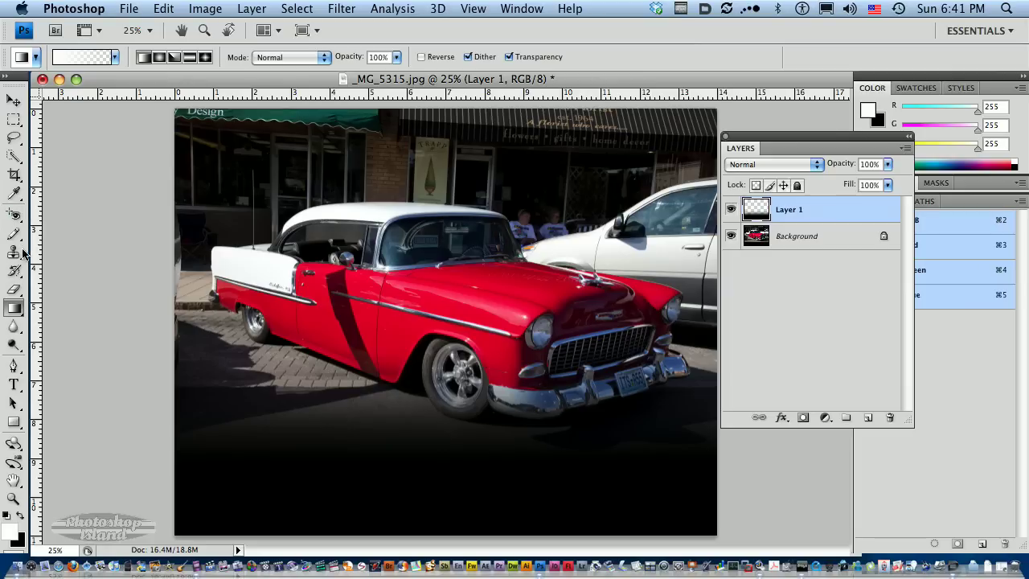
drag(14, 233, 50, 232)
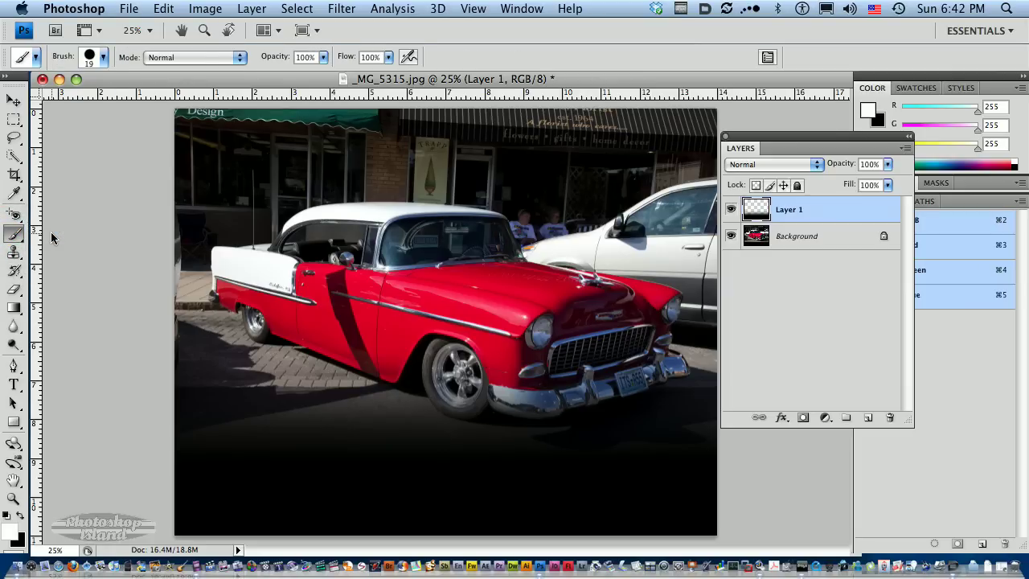
- Choose the 2010-calendar-classic-serif-bold-6x2 brush preset at 2488 px
click(103, 58)
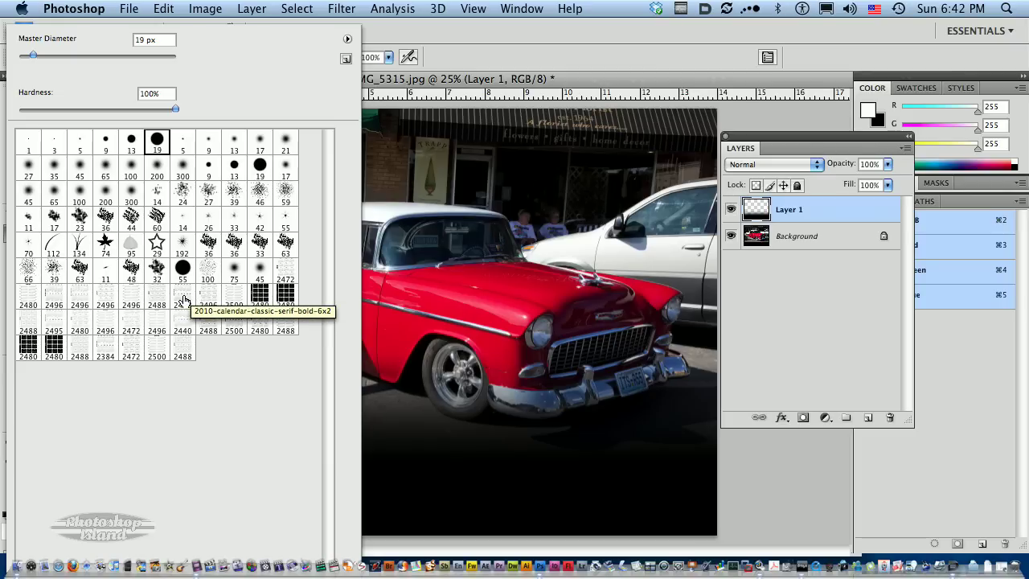
click(184, 299)
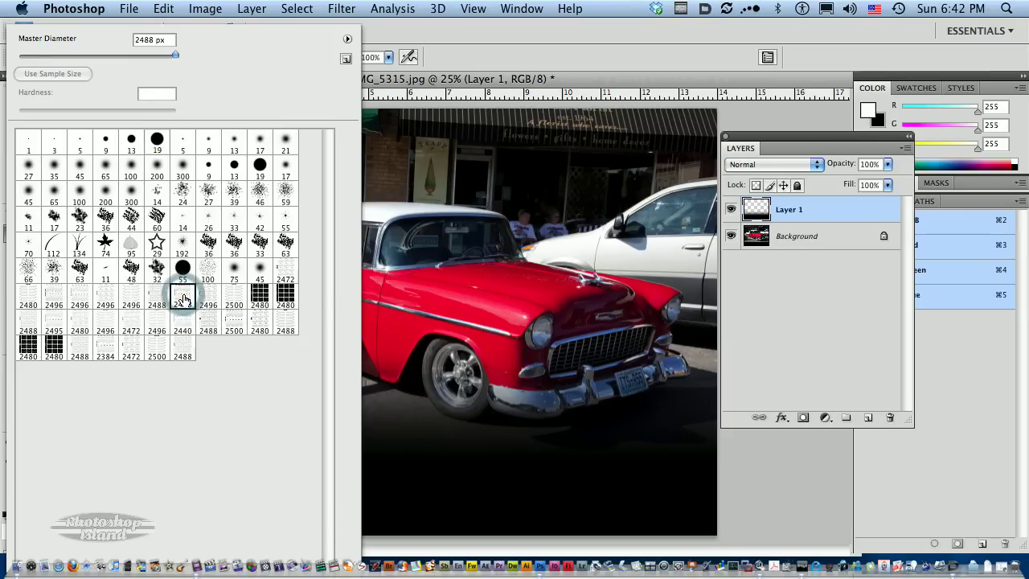
- On a new Layer 2, stamp the white 2010 calendar once across the black band
click(574, 75)
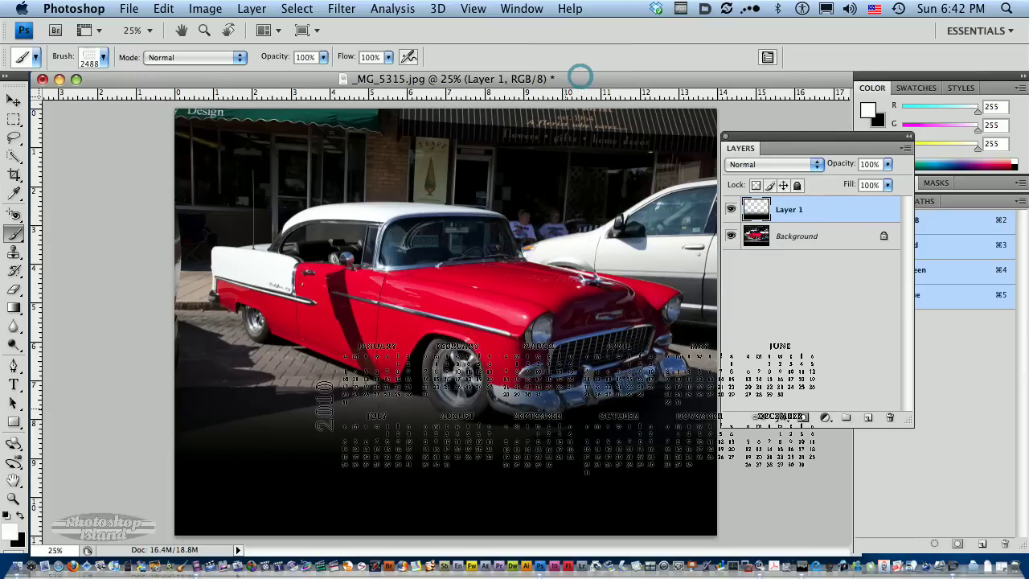
click(868, 418)
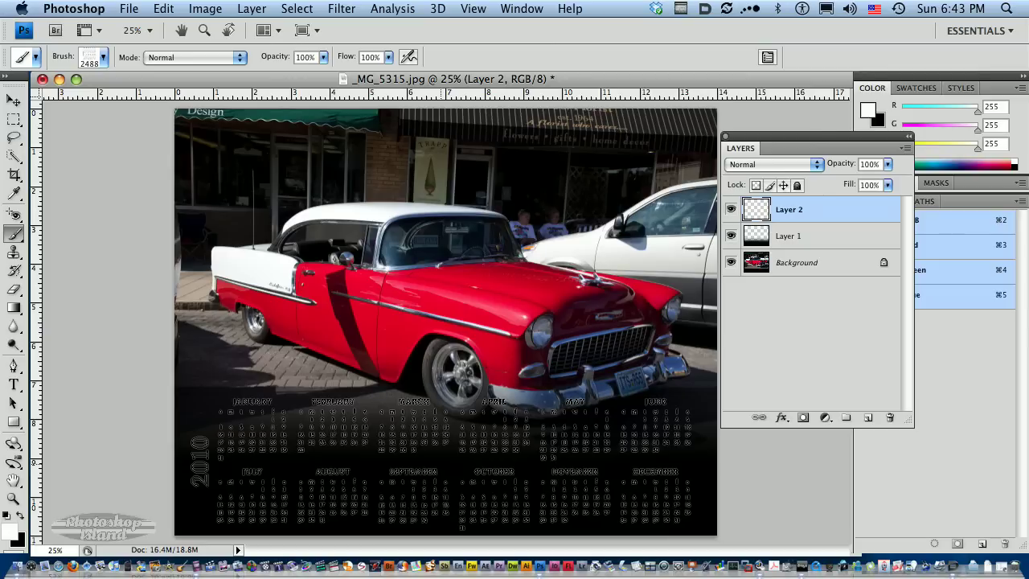
click(441, 465)
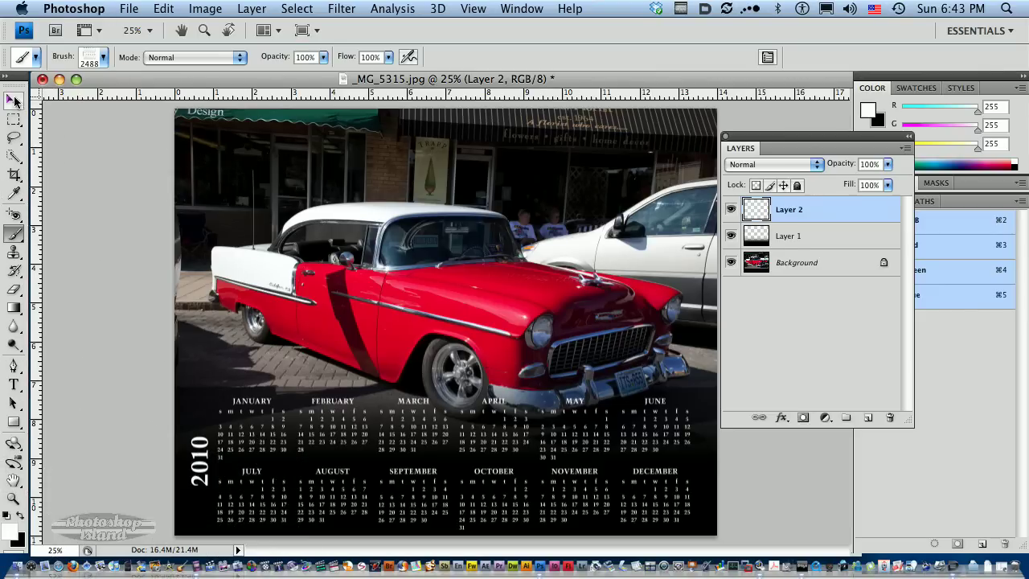
click(13, 100)
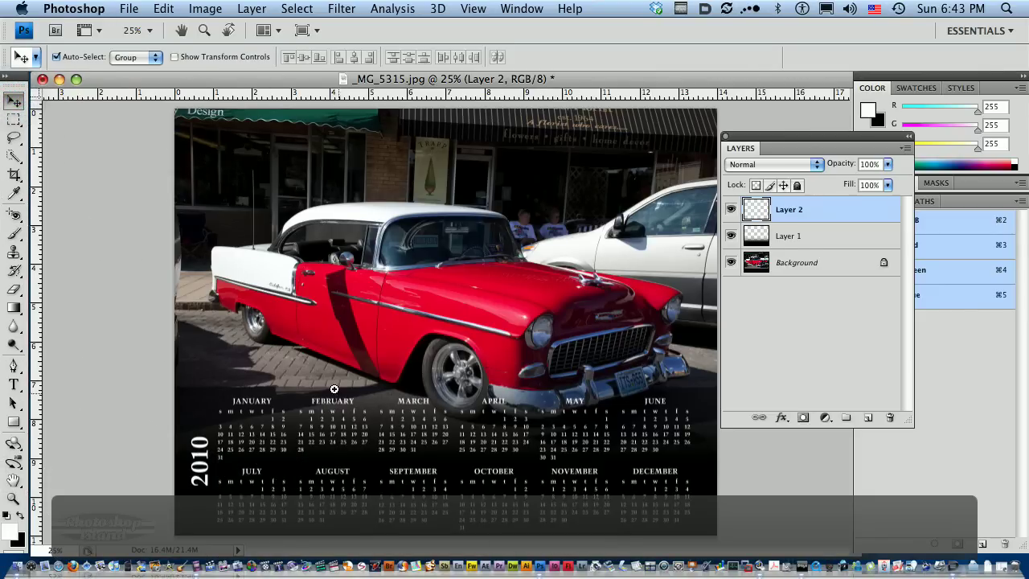
- Zoom in on the calendar months and rename Layer 2 to 'calendar'
drag(407, 424, 423, 464)
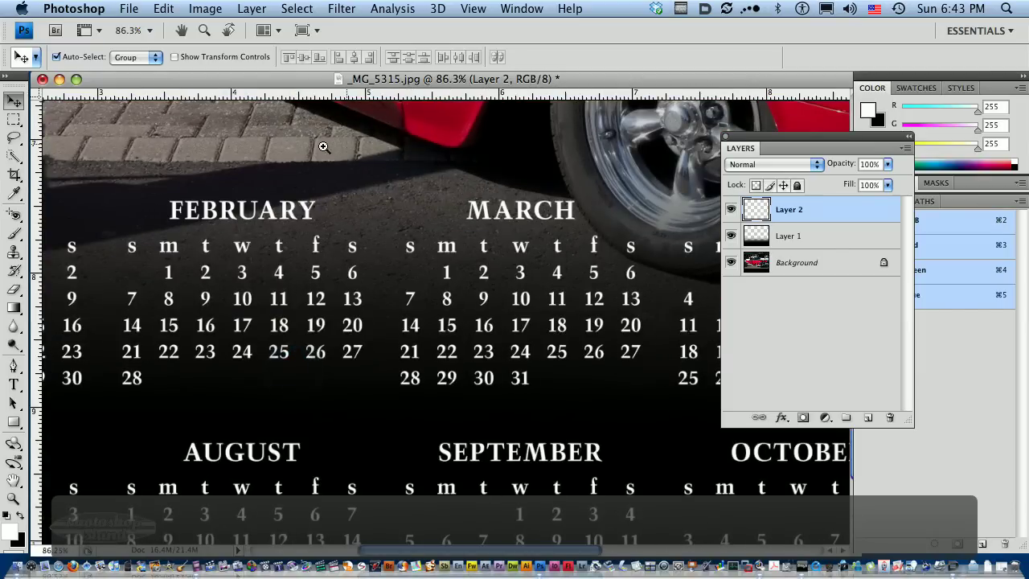
click(343, 294)
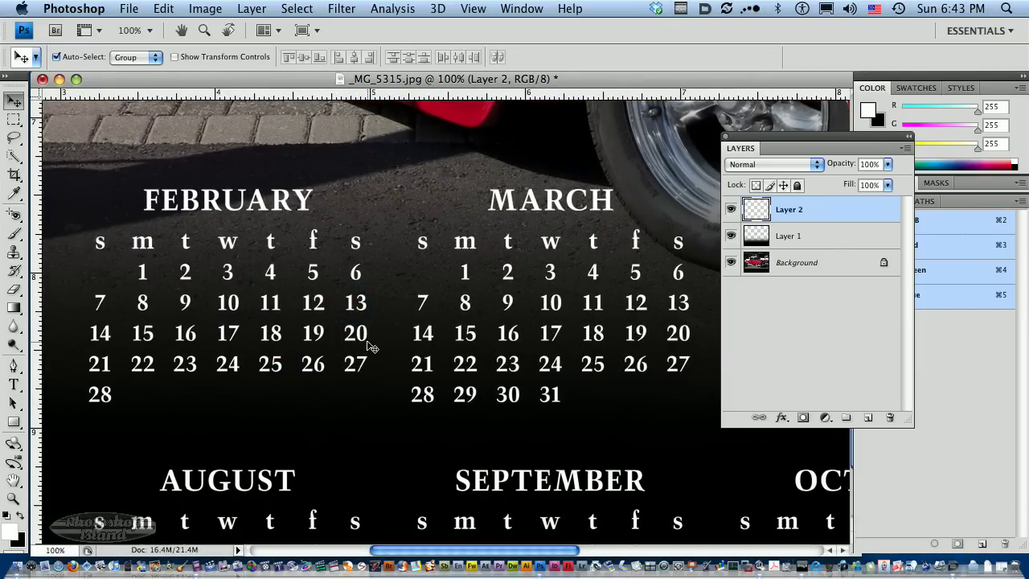
click(809, 206)
double_click(788, 210)
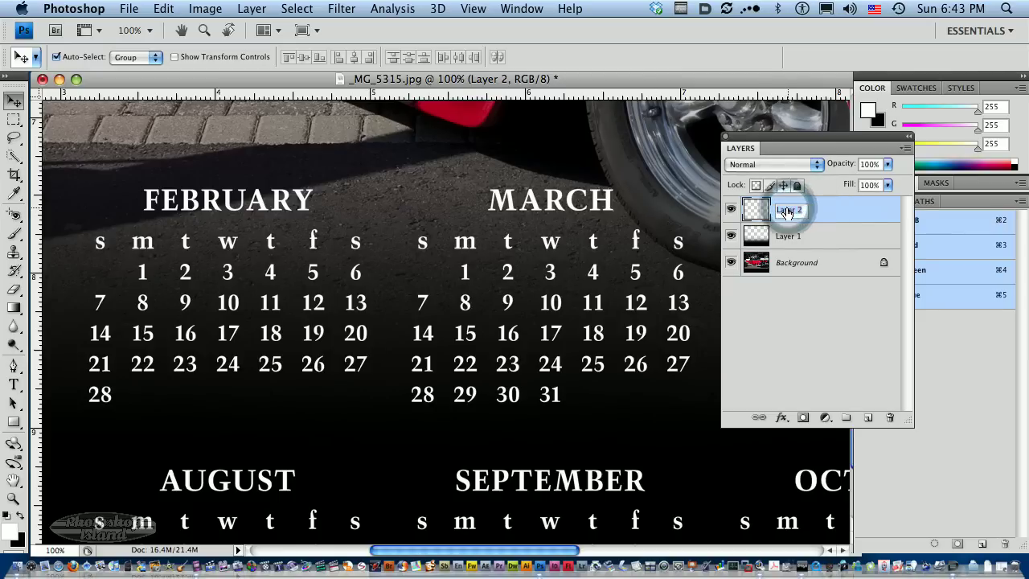
text(calendar)
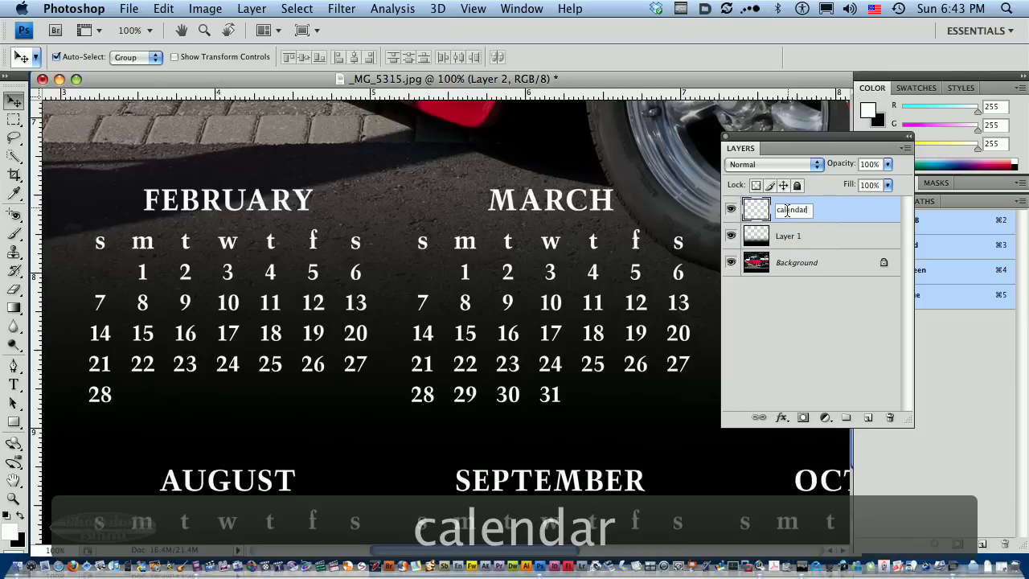
click(817, 209)
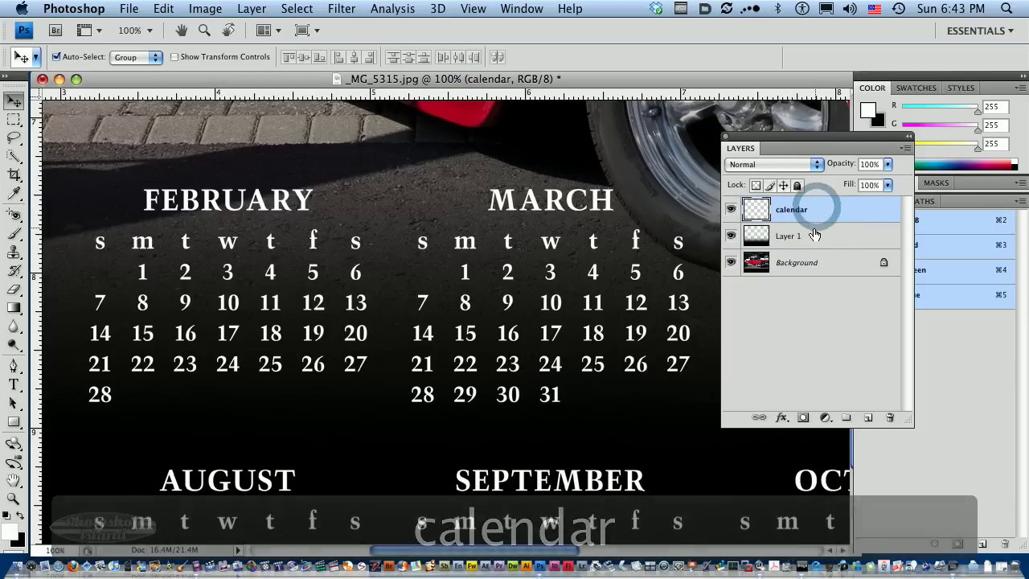
click(814, 233)
click(806, 208)
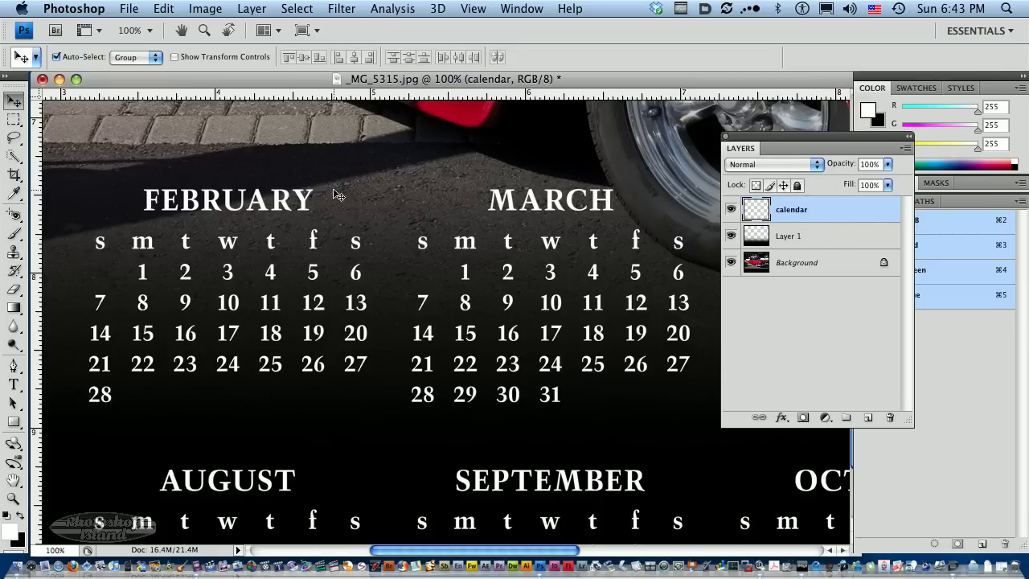
- Add a drop shadow to the calendar layer: 100% opacity, Global Light off, 121° angle
click(199, 6)
mouse_move(249, 8)
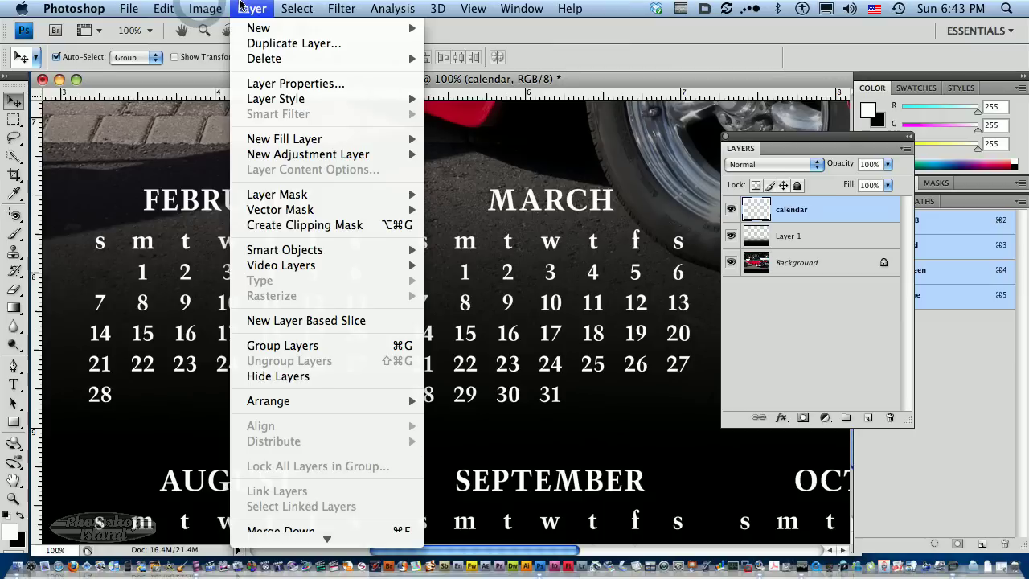
mouse_move(251, 97)
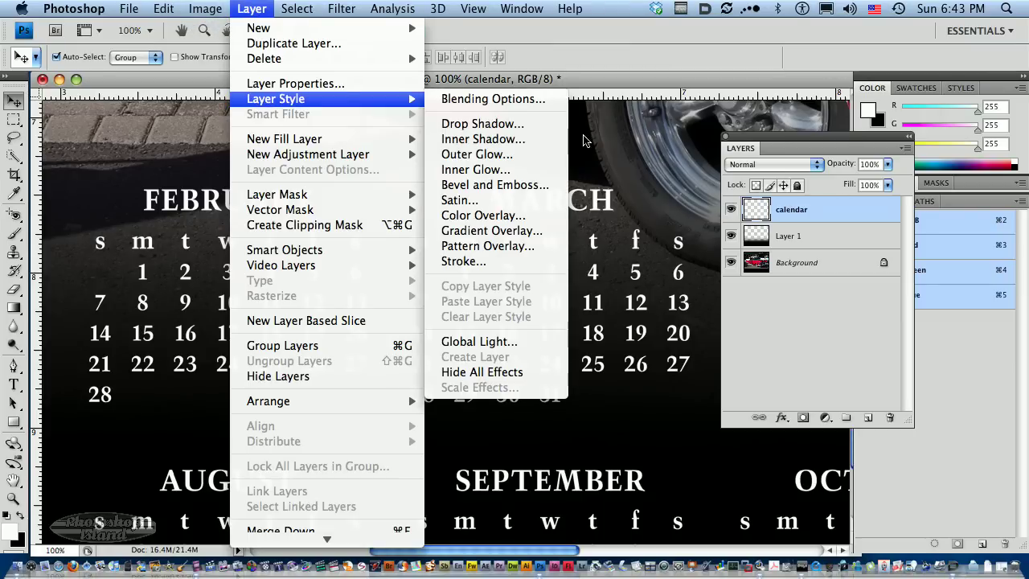
click(482, 124)
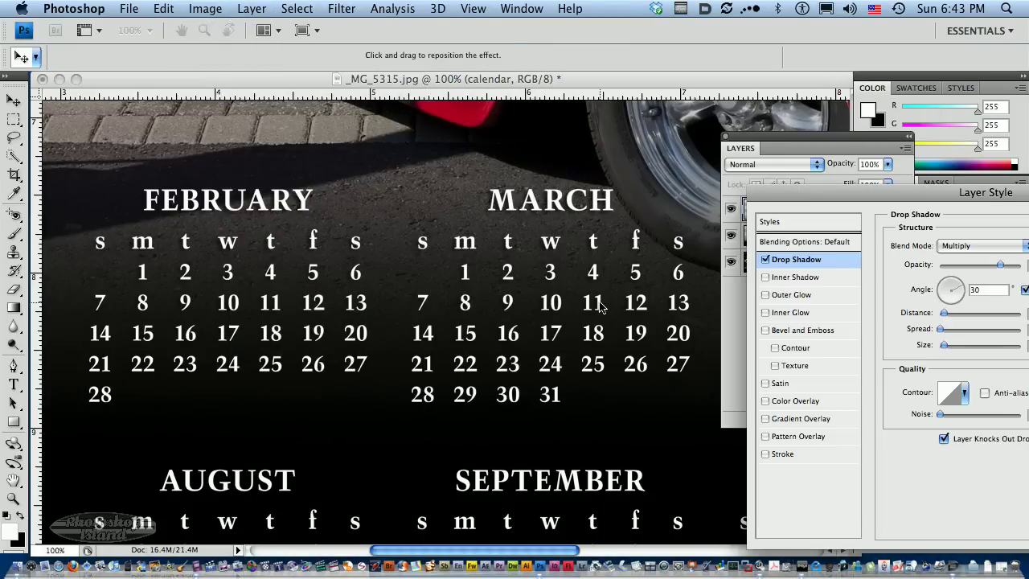
drag(832, 193, 551, 132)
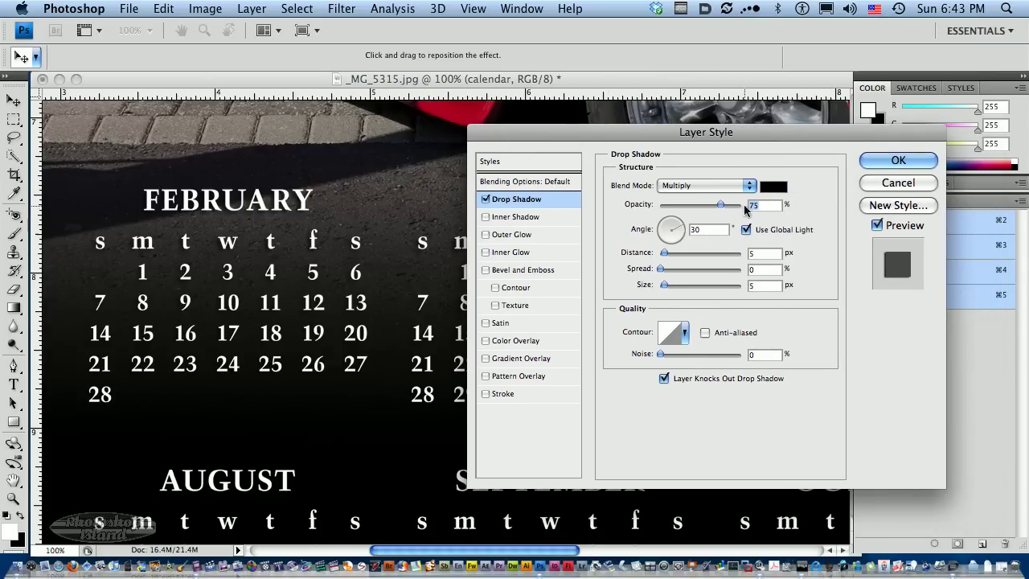
drag(718, 208, 744, 217)
click(746, 230)
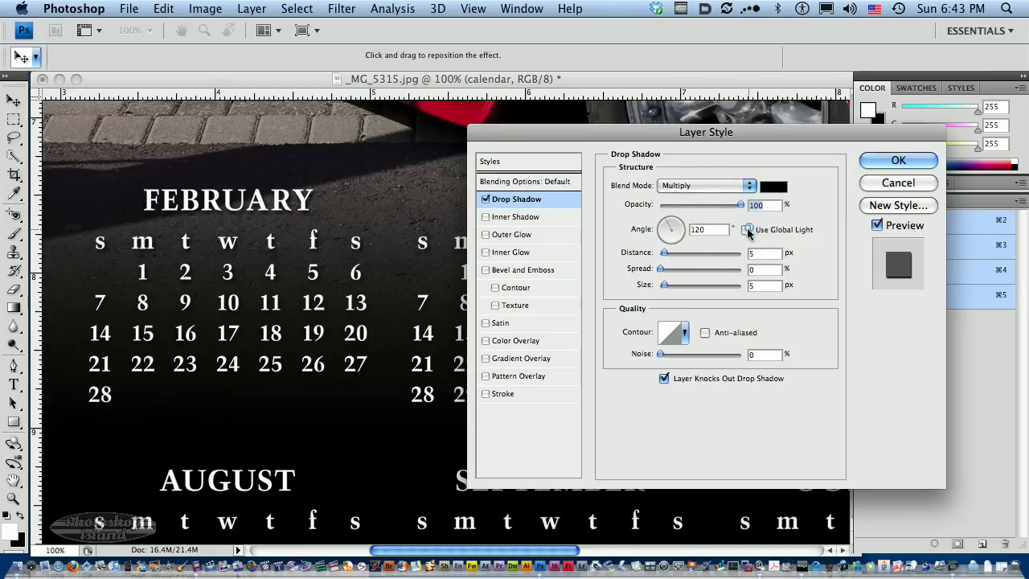
click(669, 224)
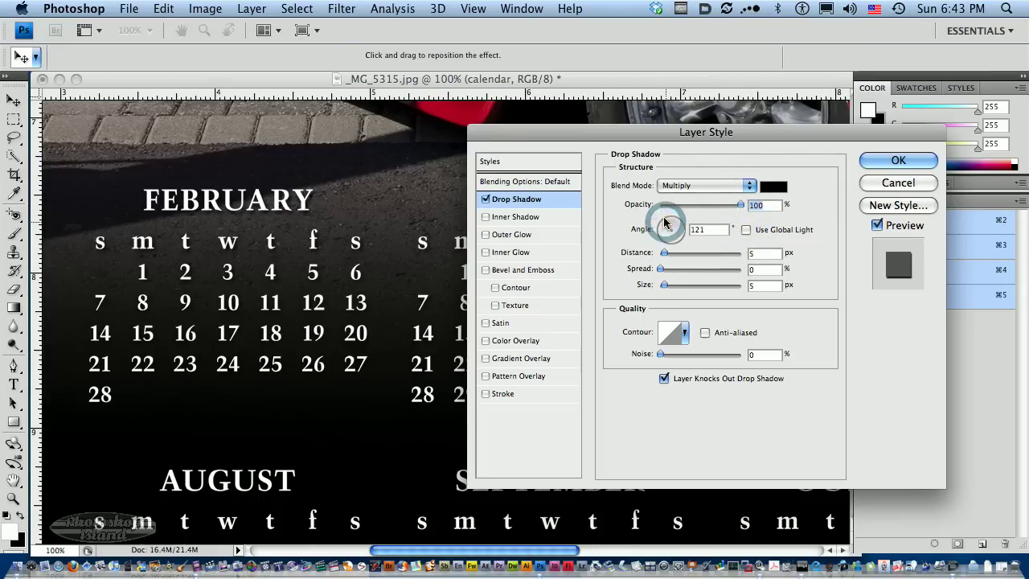
click(877, 160)
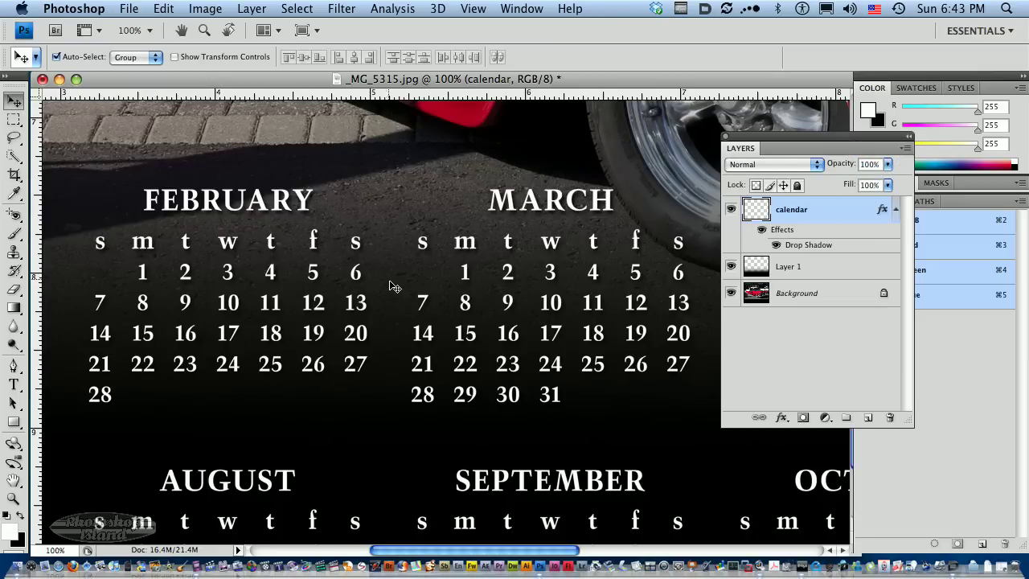
- Zoom out to 16.7% to view the whole composition and select Layer 1
alt+click(423, 243)
alt+click(480, 300)
alt+click(488, 373)
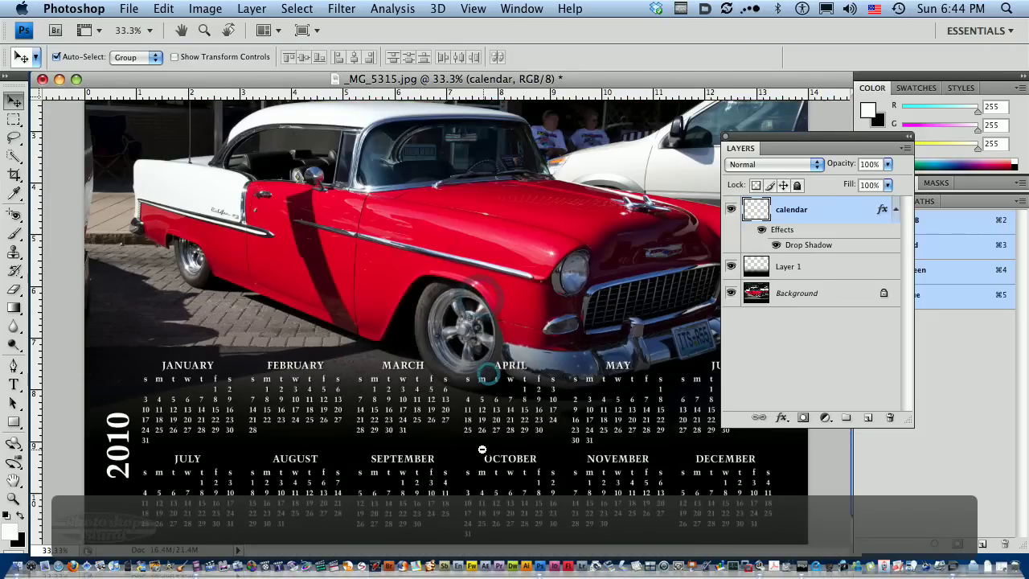
alt+click(483, 449)
alt+click(487, 485)
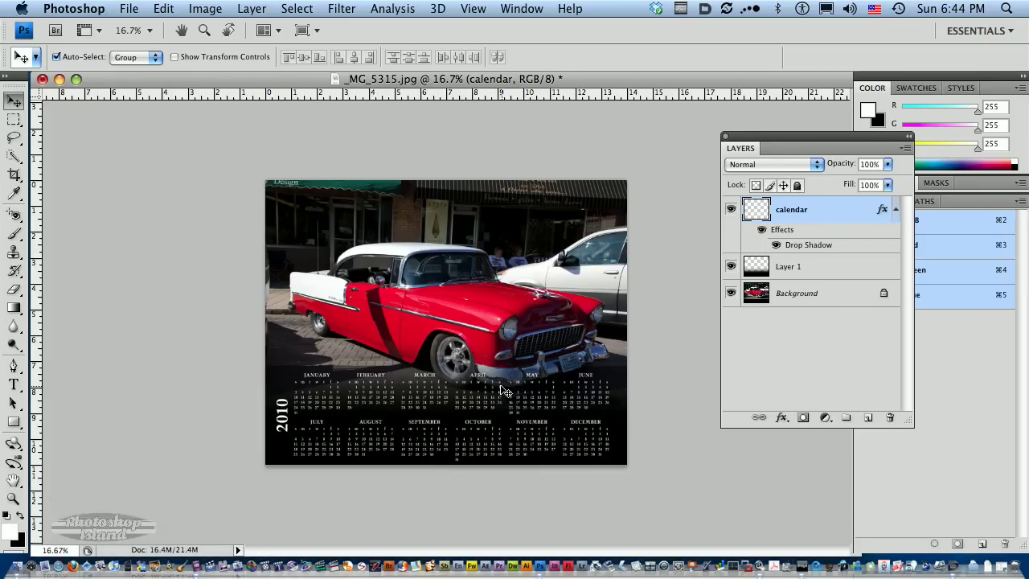
click(804, 267)
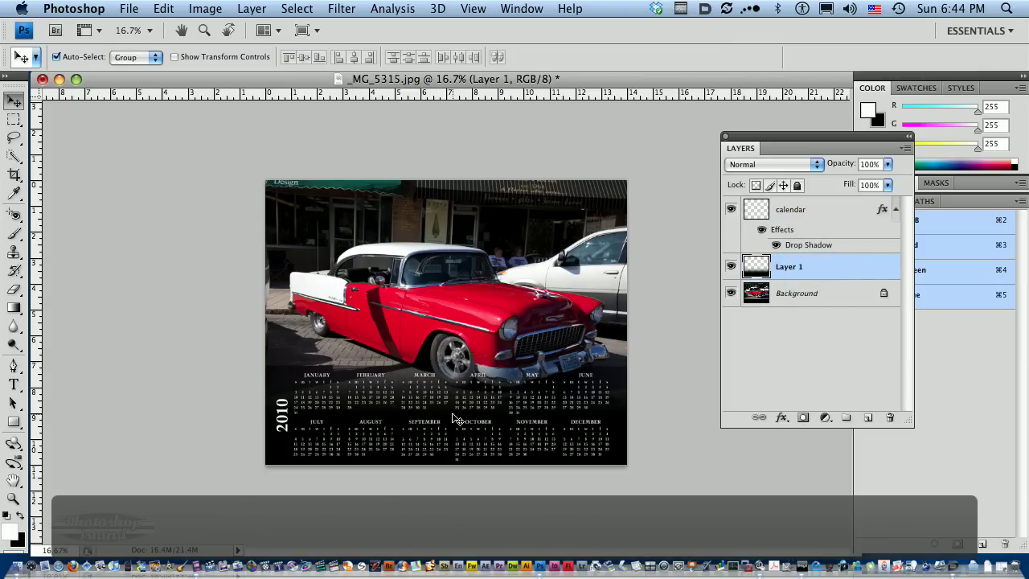
- Free-transform the Layer 1 gradient, stretching it upward to about 114.3% height
key(super+t)
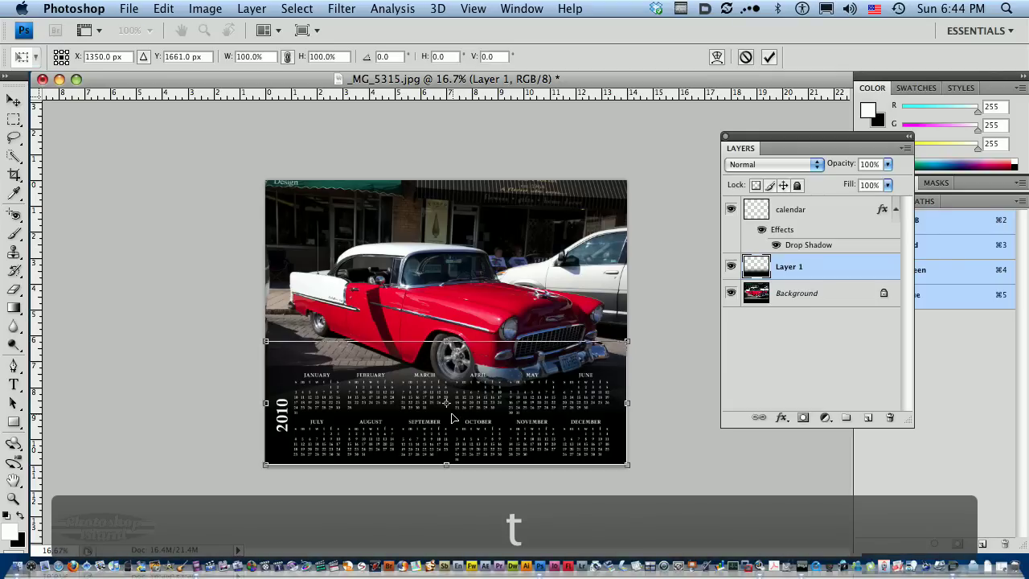
drag(446, 341, 446, 324)
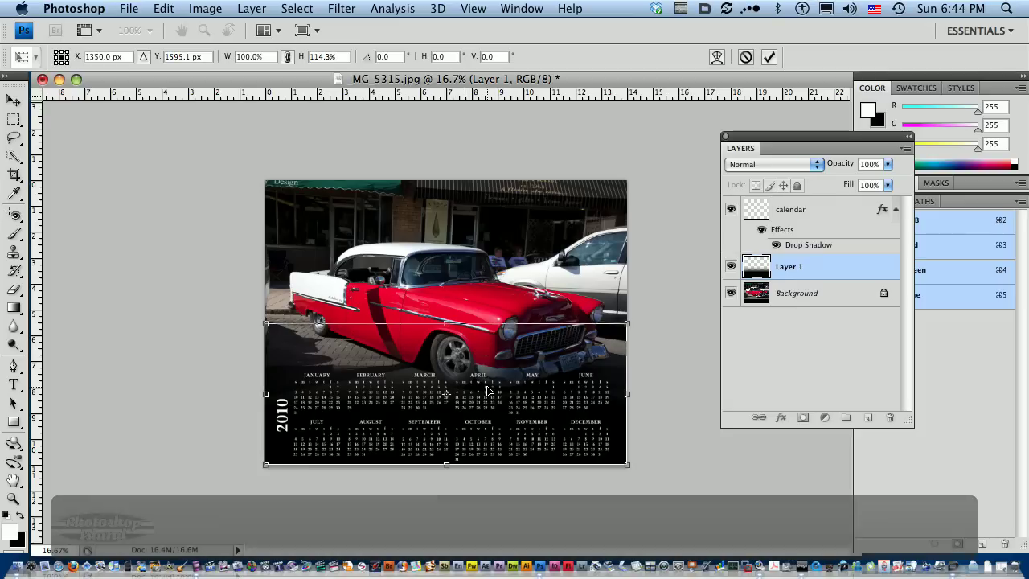
key(Return)
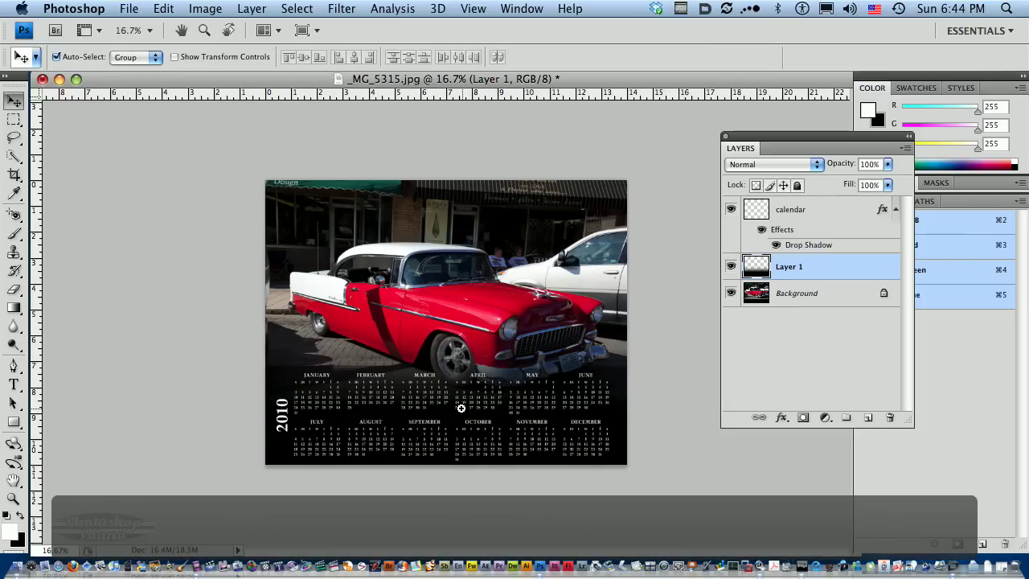
- At 25% zoom, reposition the calendar layer within the black gradient band, nudging it into place
key(super+equal)
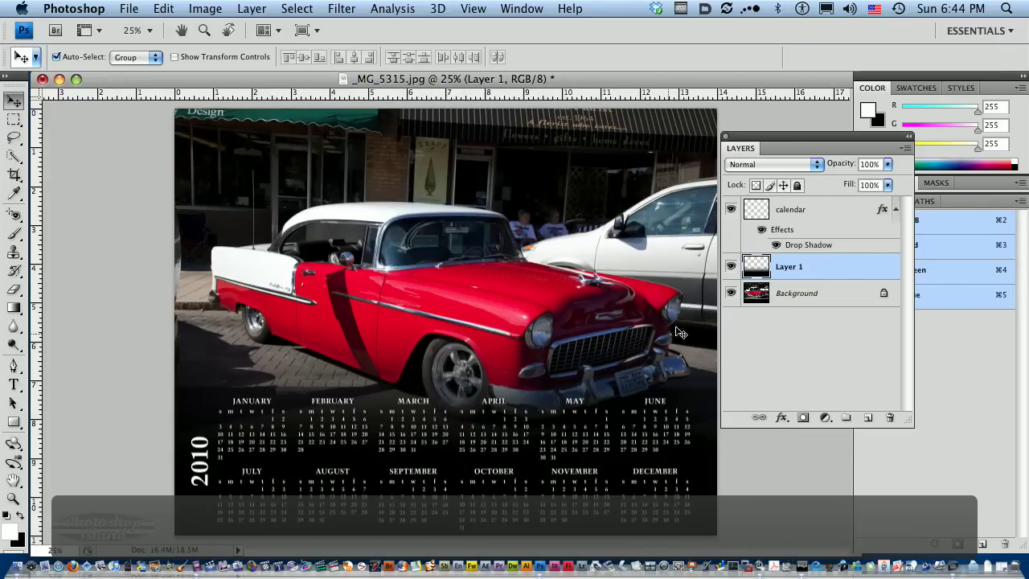
click(757, 212)
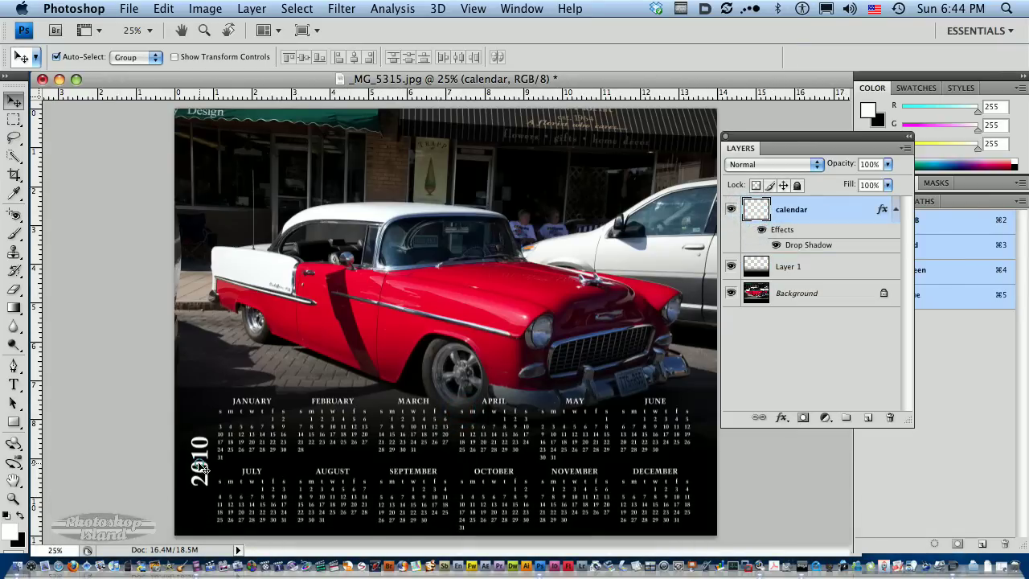
drag(201, 468, 201, 460)
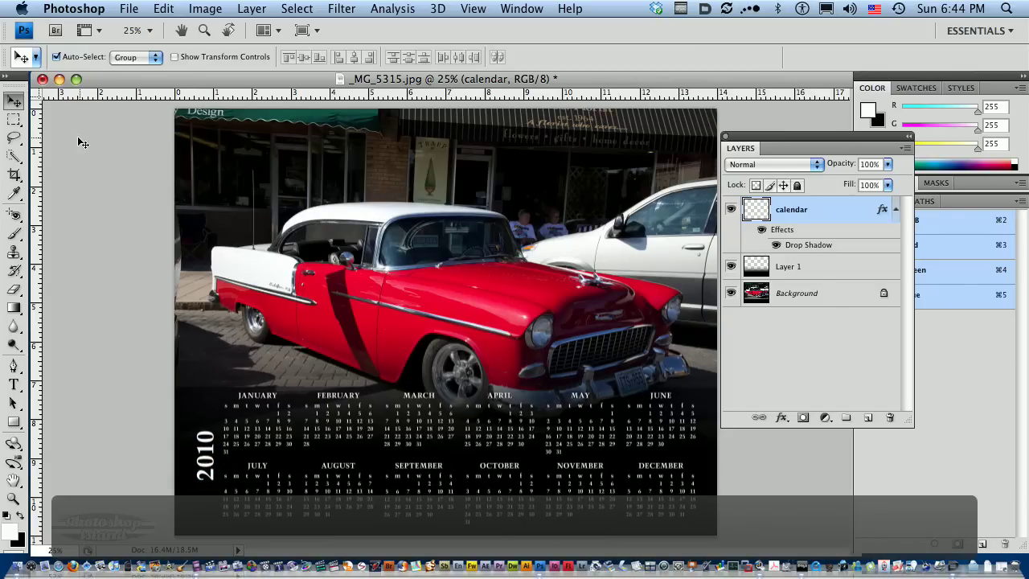
click(56, 58)
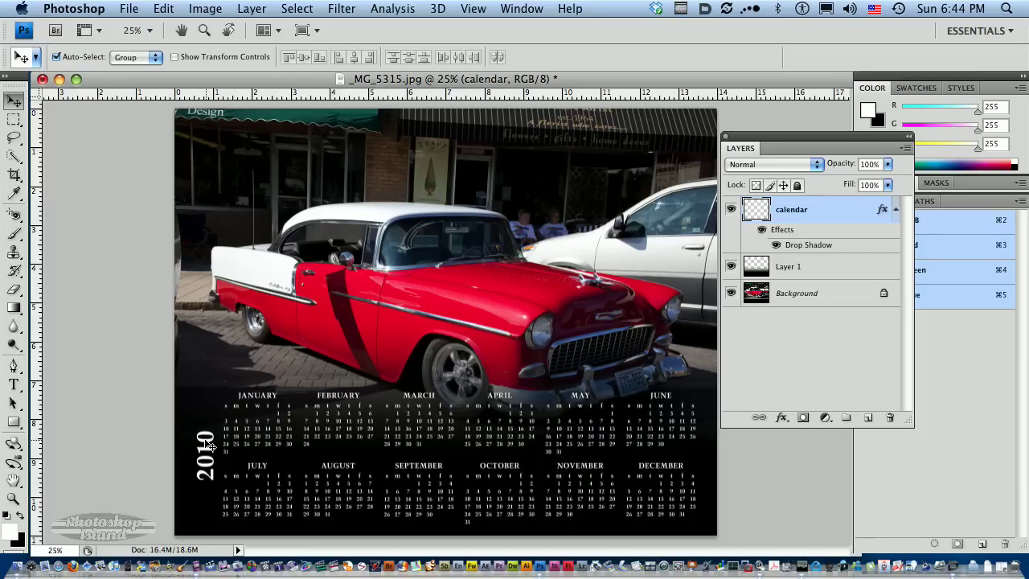
drag(209, 447, 209, 449)
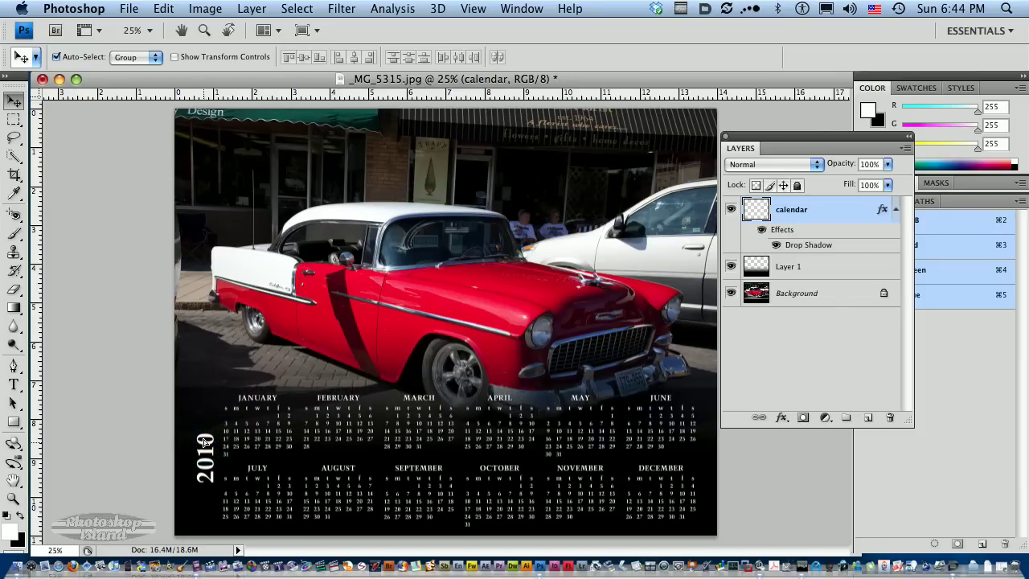
key(shift+Up)
key(shift+Down)
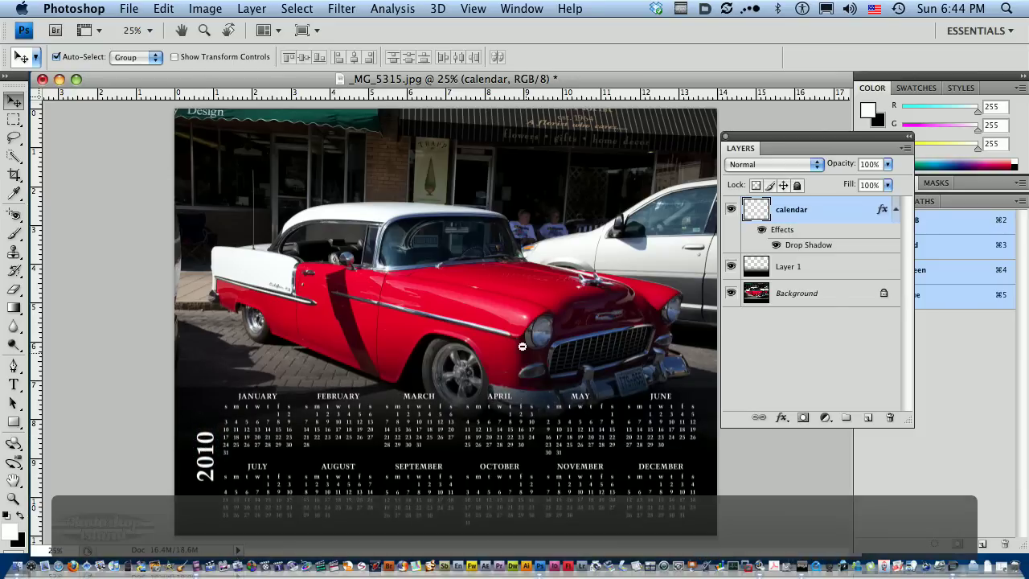
alt+super+click(514, 335)
alt+super+click(535, 444)
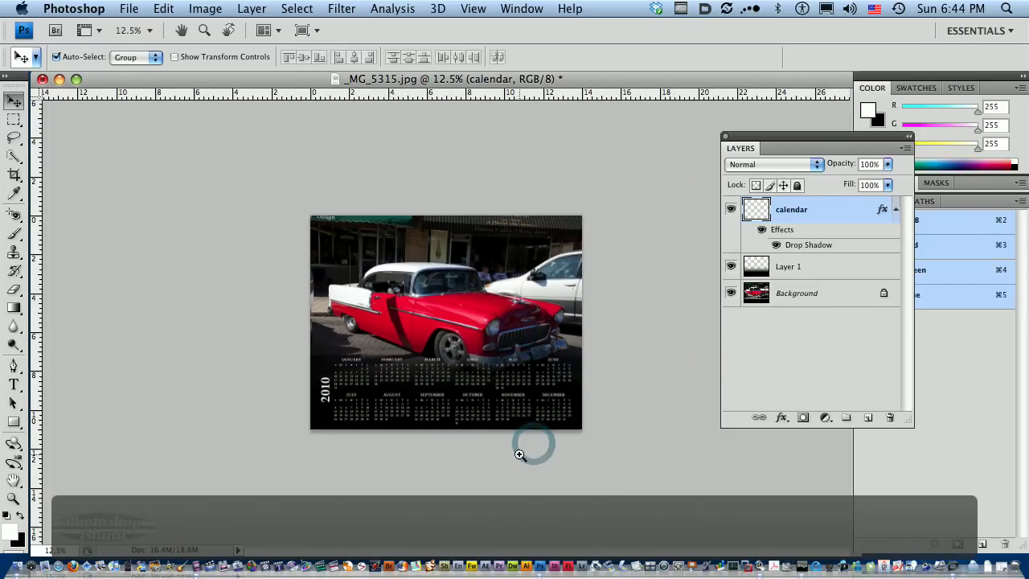
super+click(528, 442)
super+click(489, 412)
super+click(479, 465)
super+click(478, 461)
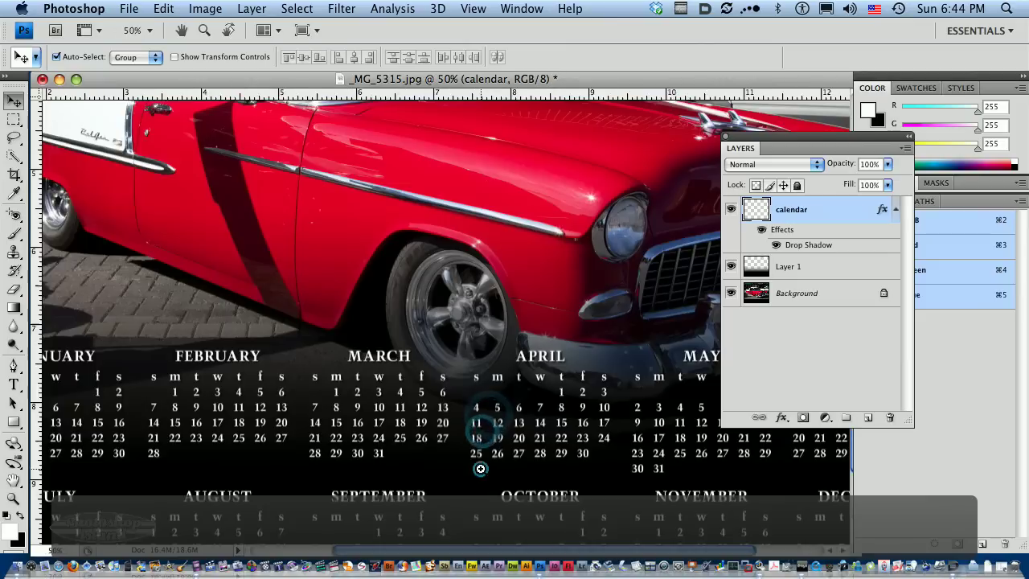
super+click(478, 467)
alt+super+click(483, 359)
alt+super+click(484, 355)
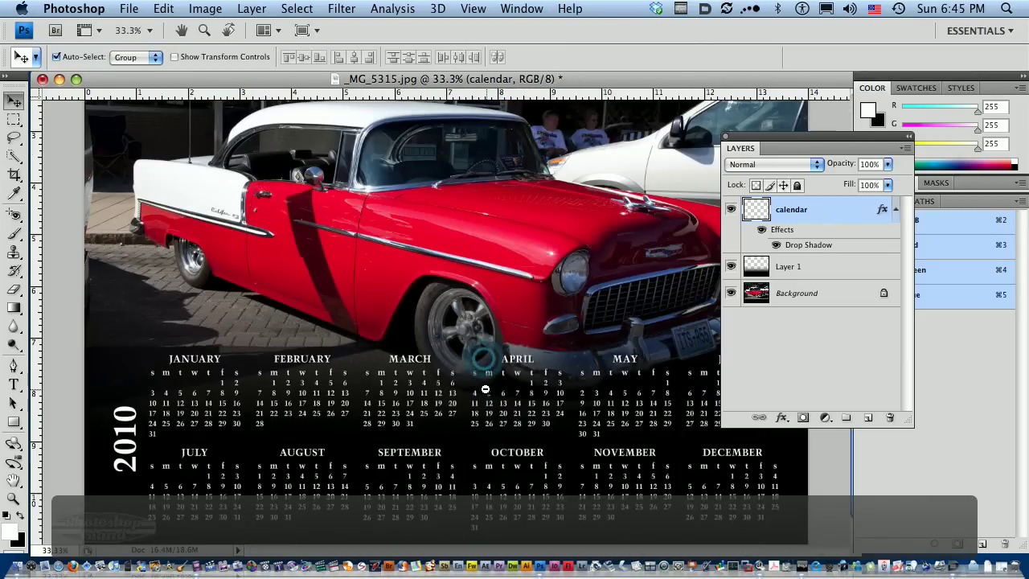
alt+super+click(482, 389)
alt+super+click(484, 438)
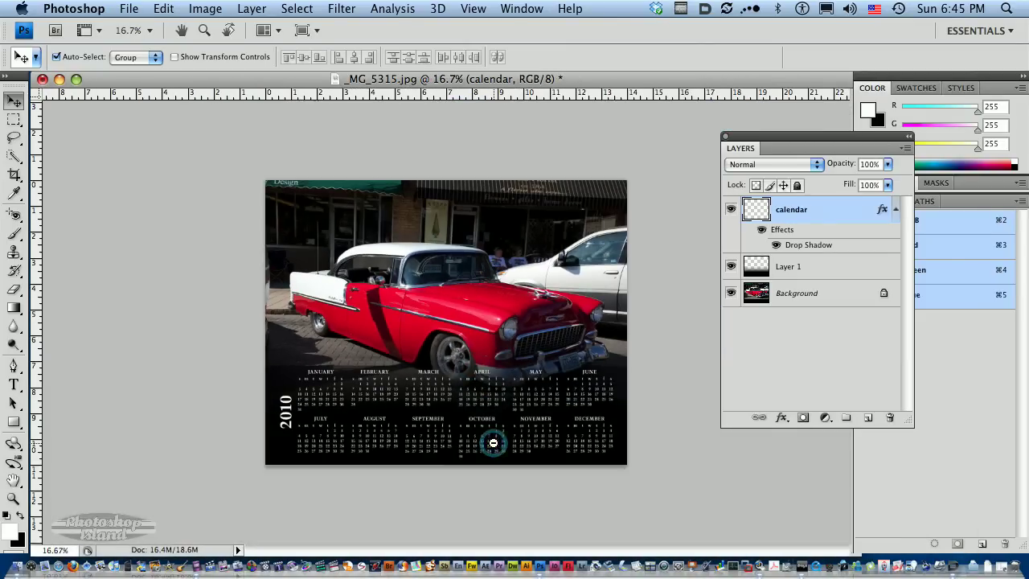